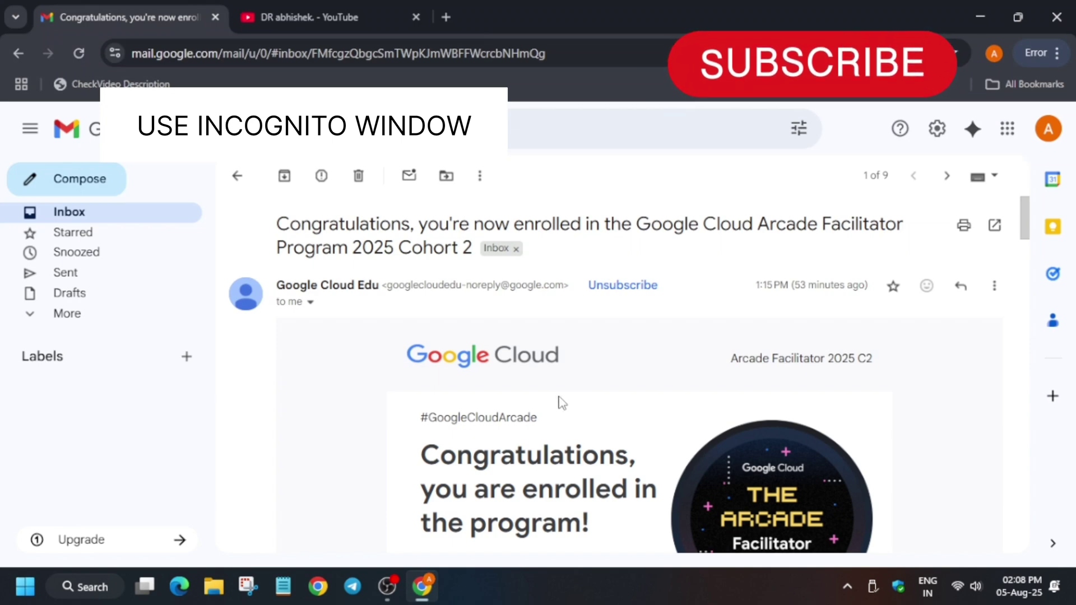
scroll(563, 401, down, 4)
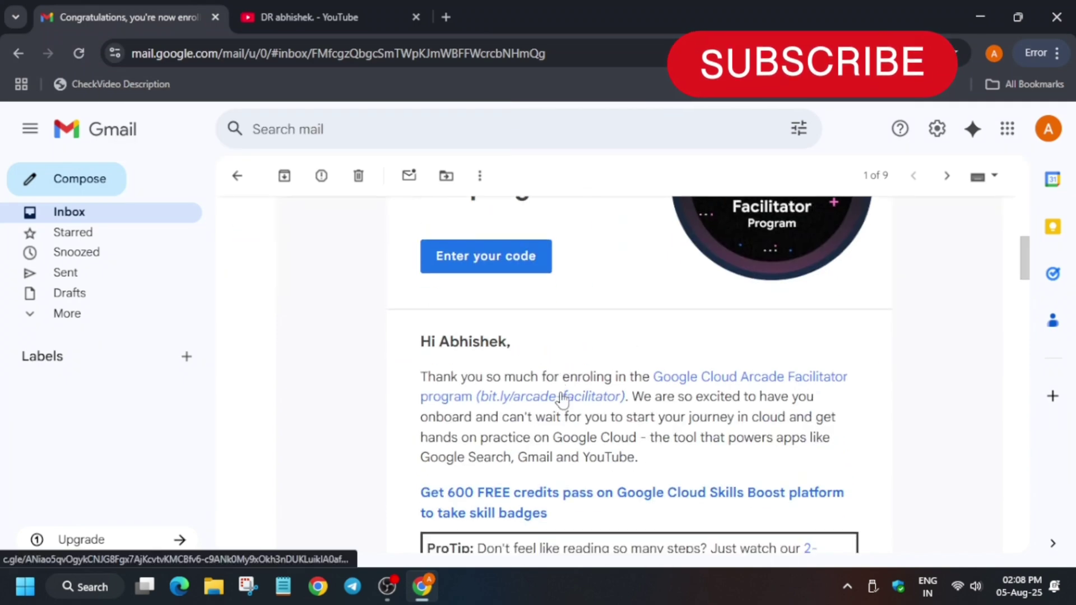
scroll(569, 374, up, 1)
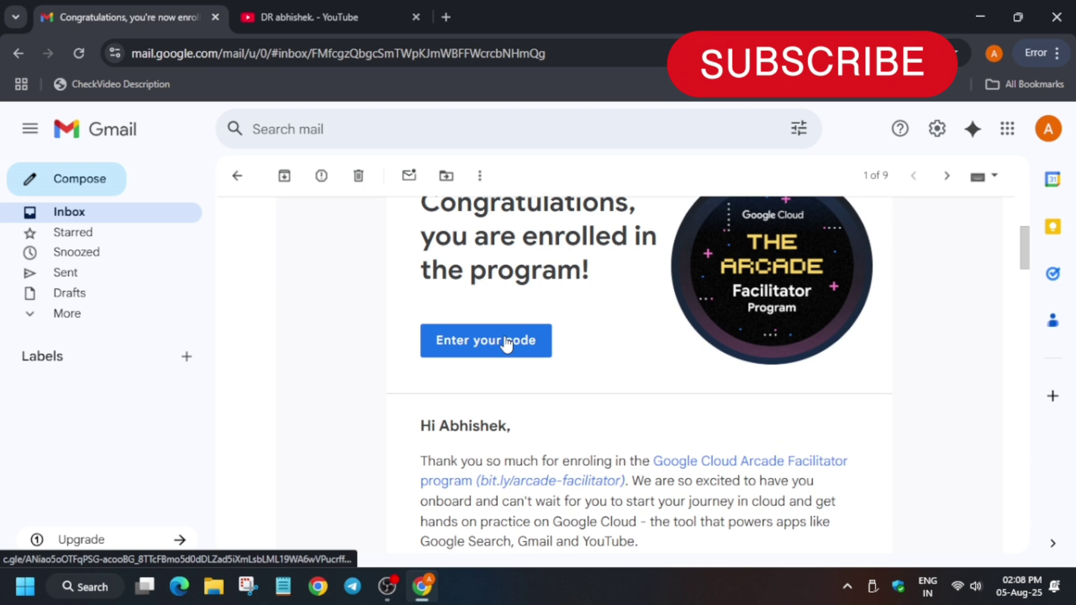
Step: Open the code redemption page from the enrollment email, then return to the email
click(513, 340)
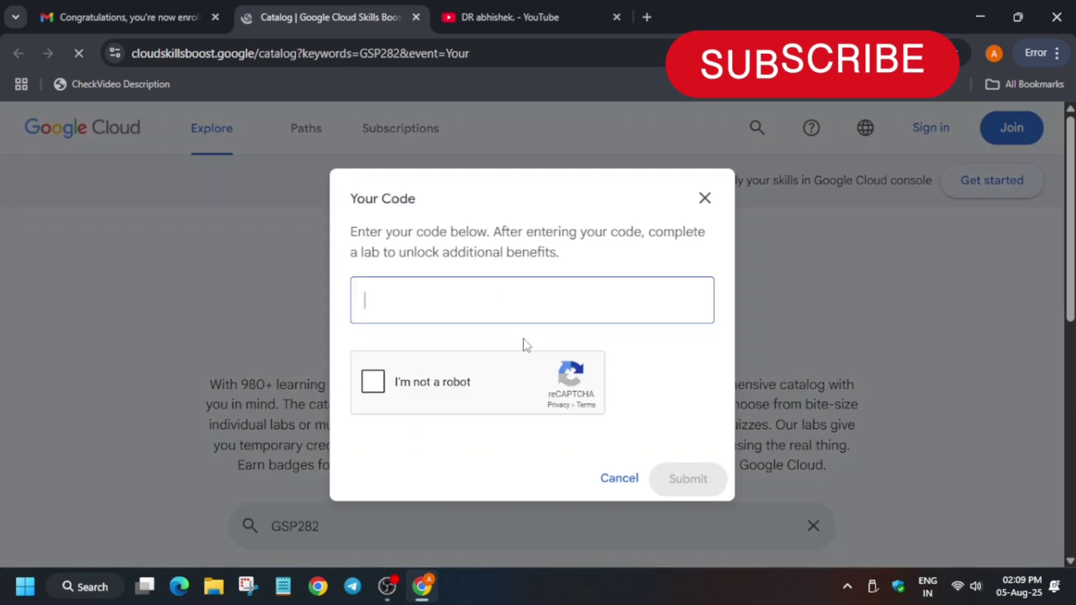
click(175, 7)
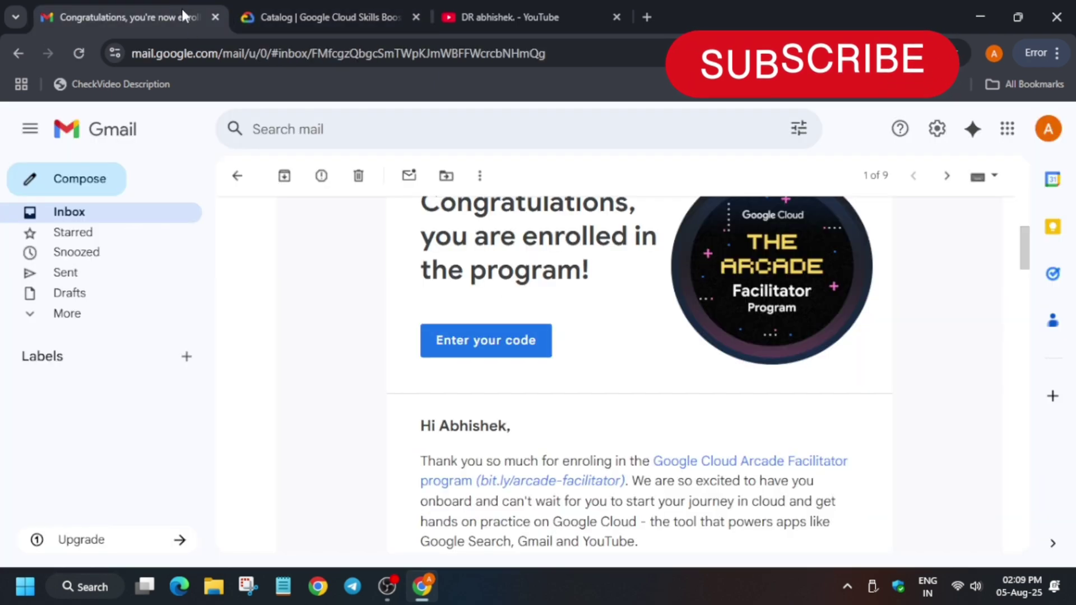
scroll(616, 422, down, 2)
scroll(617, 422, down, 1)
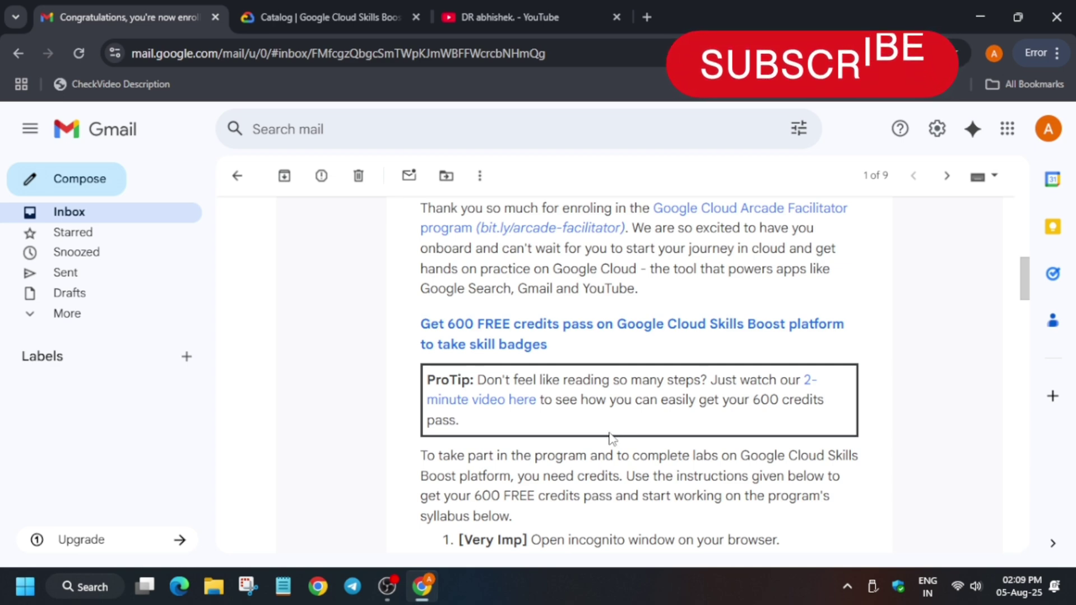
scroll(613, 418, down, 2)
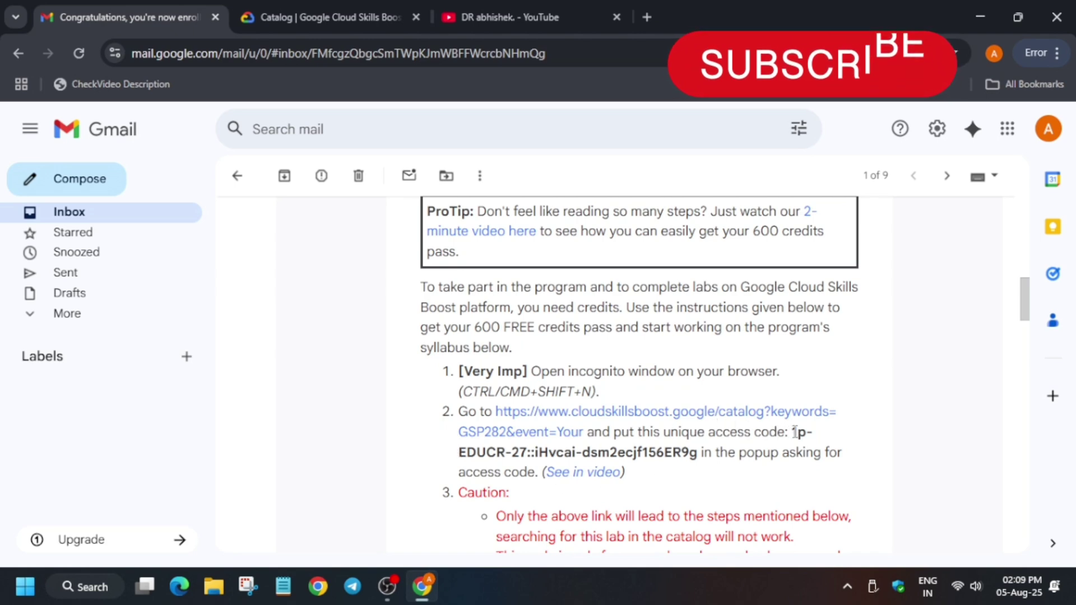
Step: Copy the unique access code from the email and paste it into the Skills Boost code popup
mouse_move(791, 431)
mouse_down()
mouse_move(692, 473)
mouse_move(700, 455)
mouse_up()
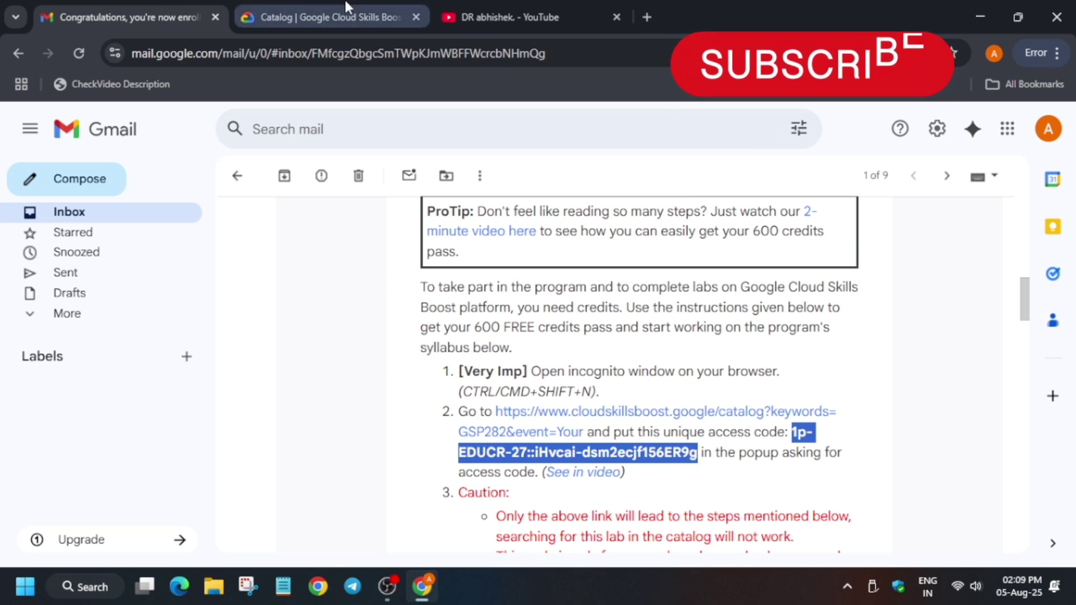
click(328, 17)
click(484, 287)
key(ctrl+v)
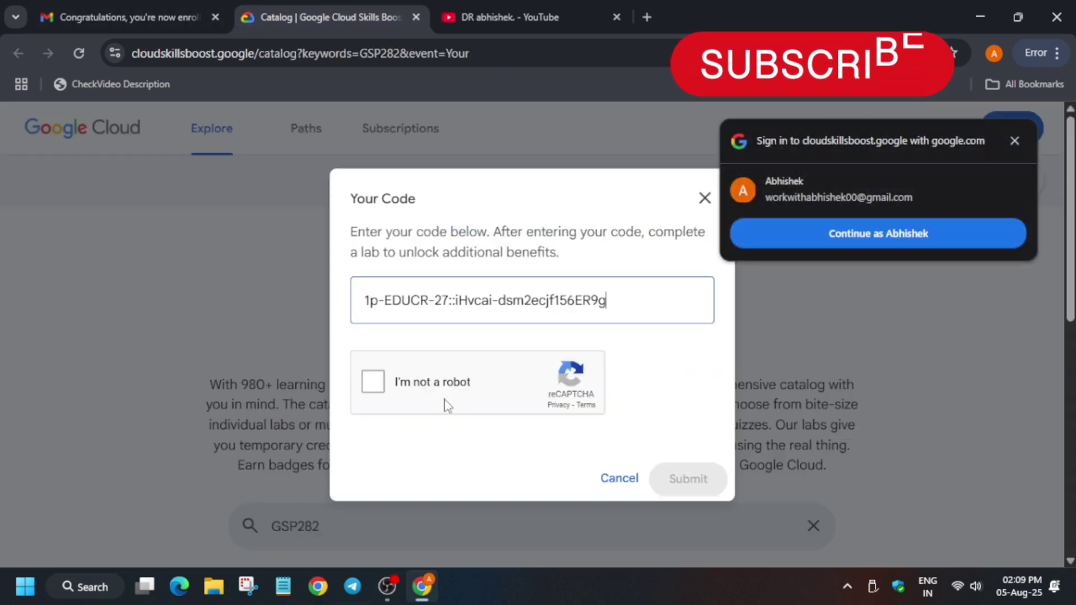
Step: Pass the reCAPTCHA by selecting the motorcycle images, then submit the access code
click(405, 389)
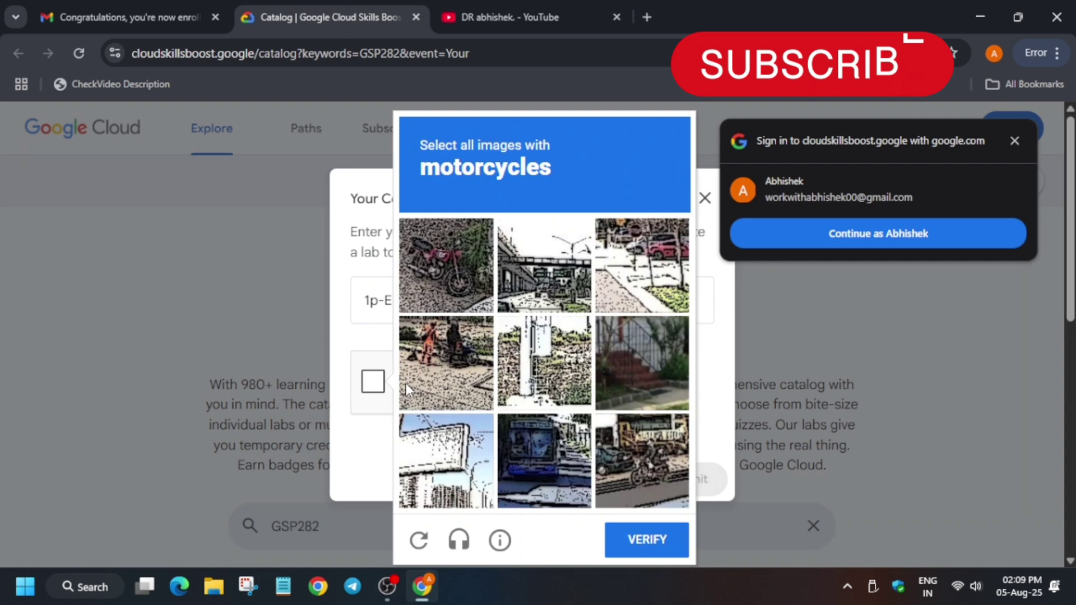
click(441, 253)
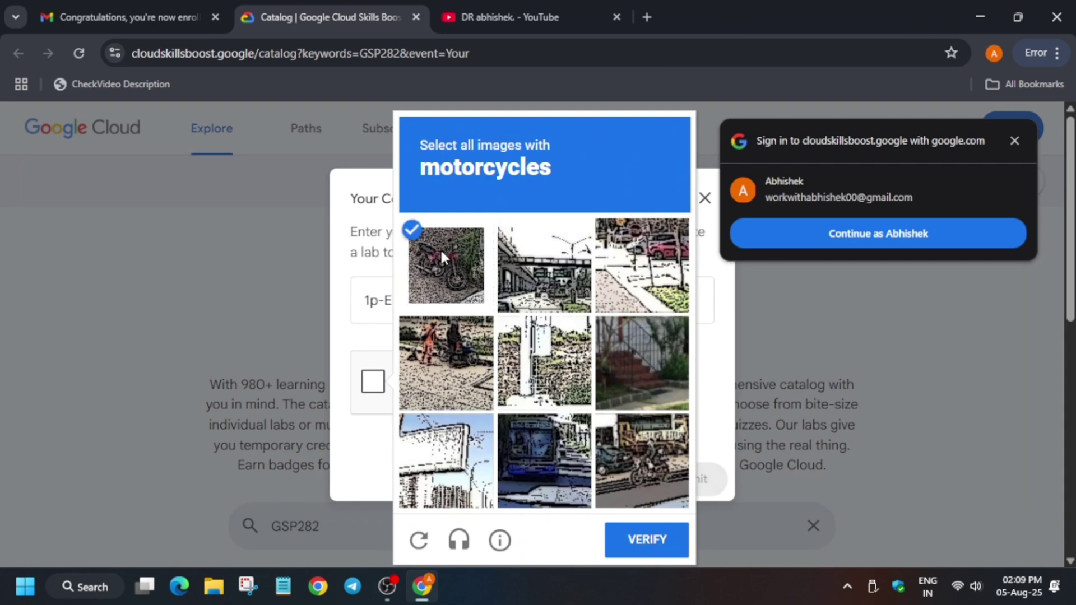
click(656, 473)
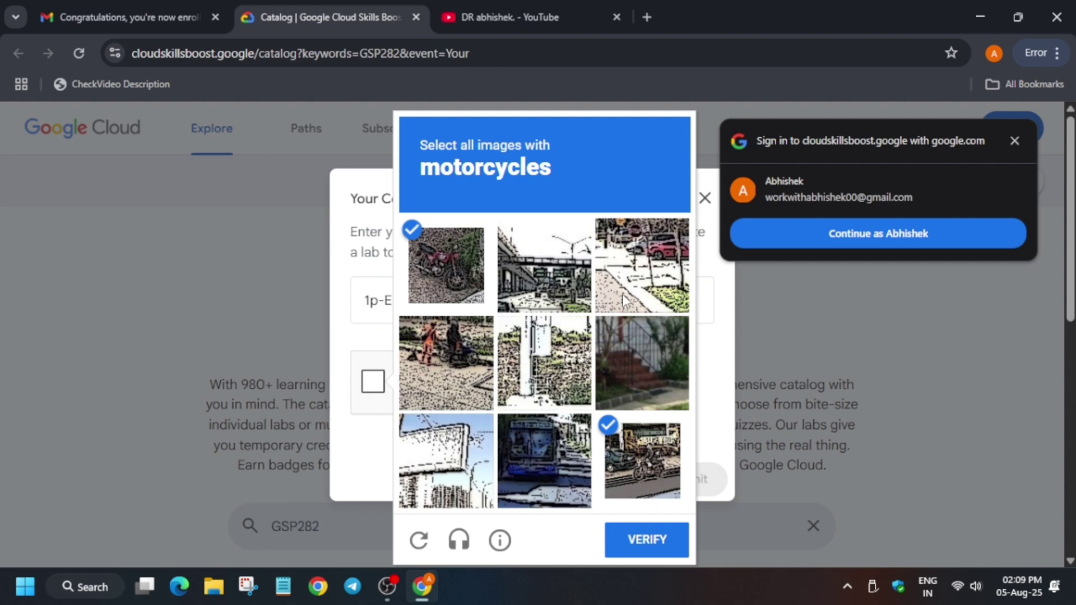
click(460, 370)
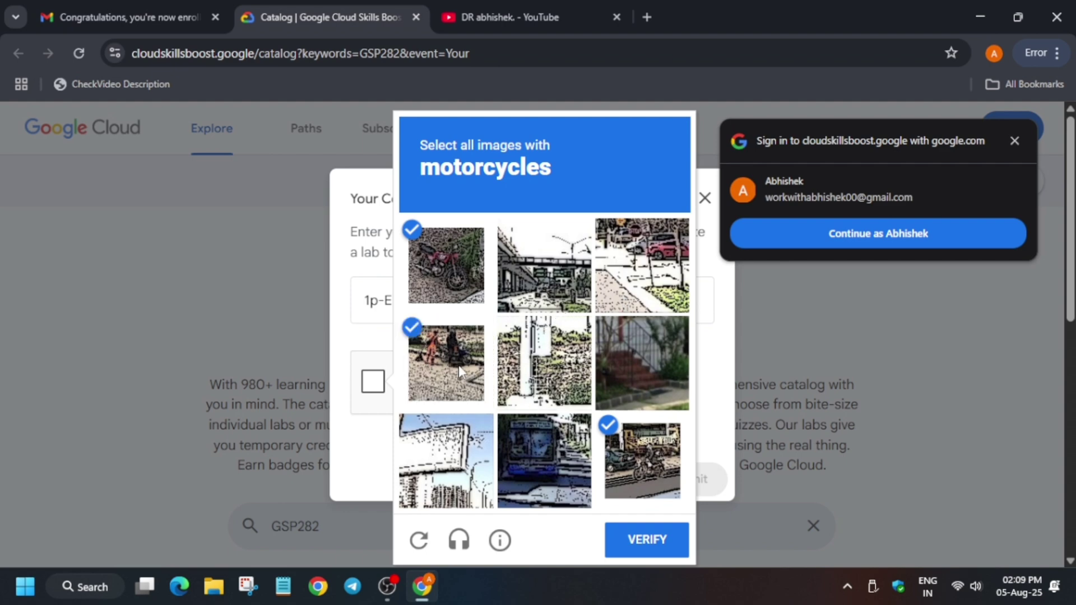
click(653, 545)
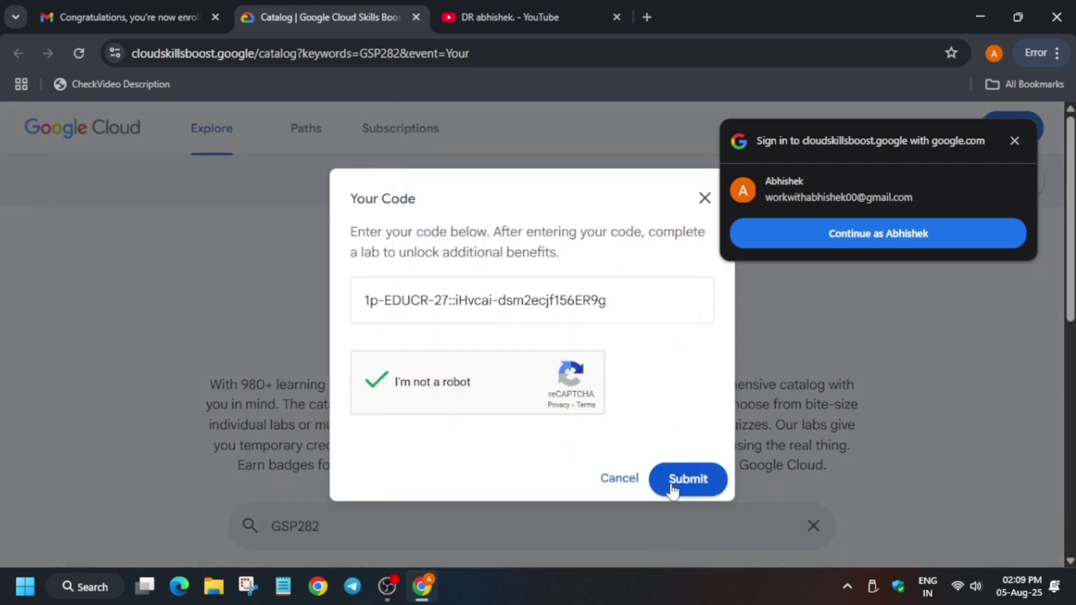
click(673, 487)
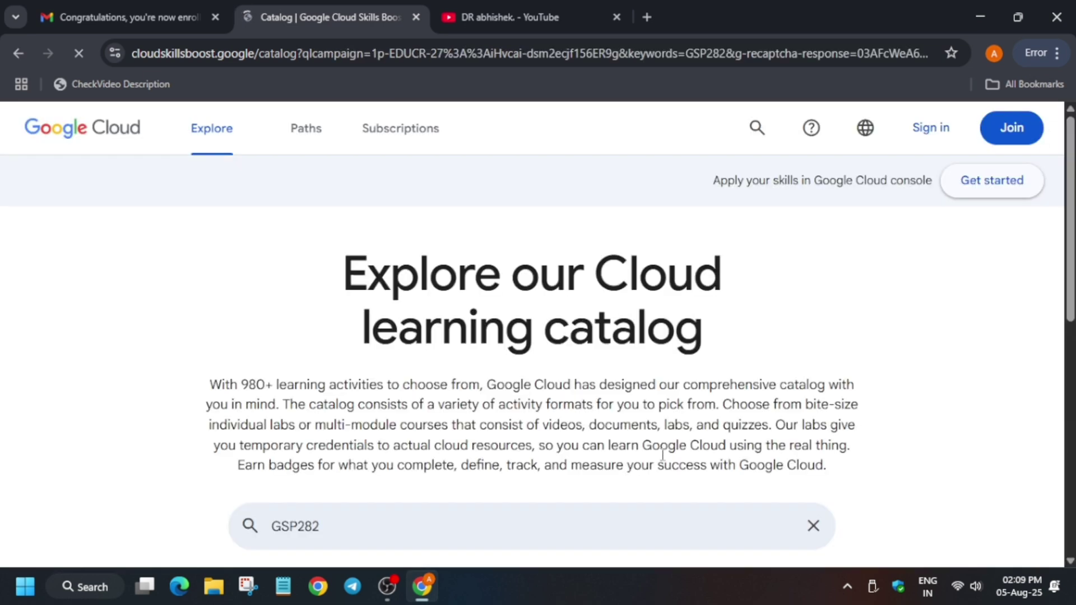
scroll(336, 421, down, 4)
Step: Open the GSP282 'A Tour of Google Cloud Hands-on Labs' lab and sign in with Google
click(292, 411)
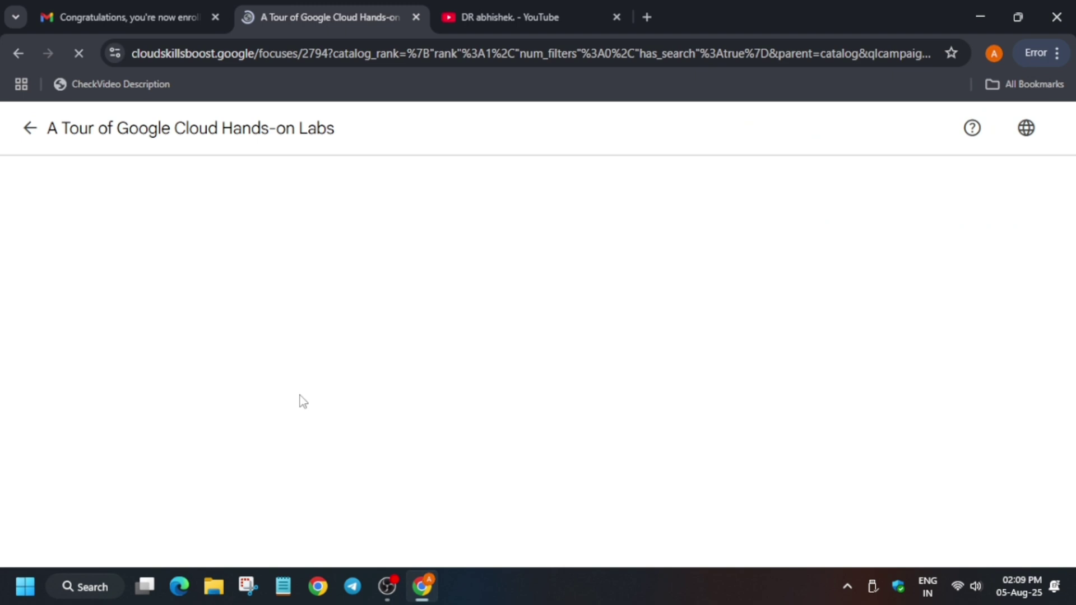
click(945, 135)
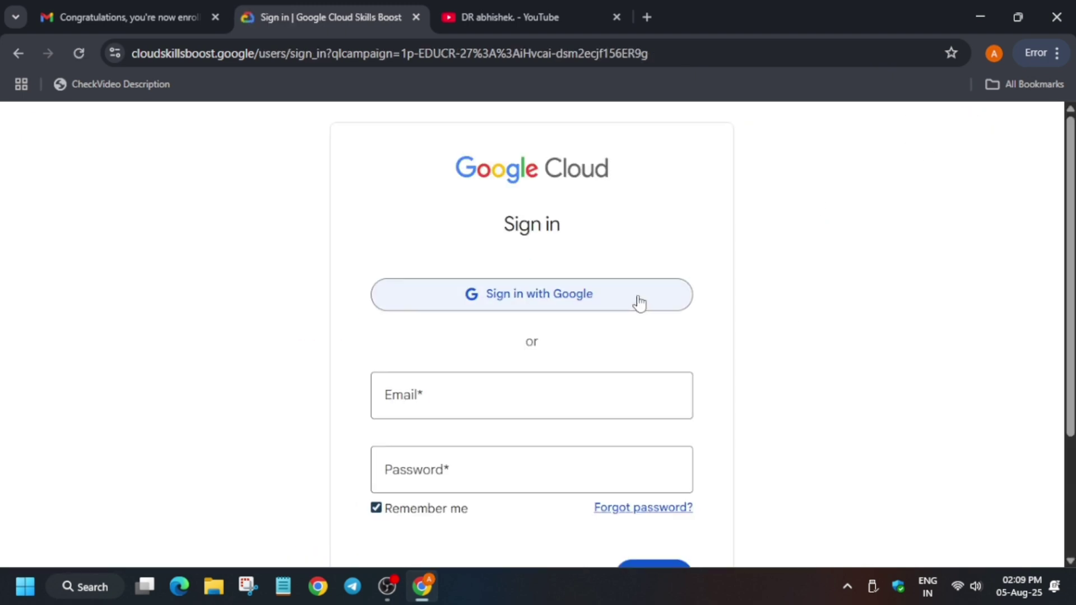
click(638, 304)
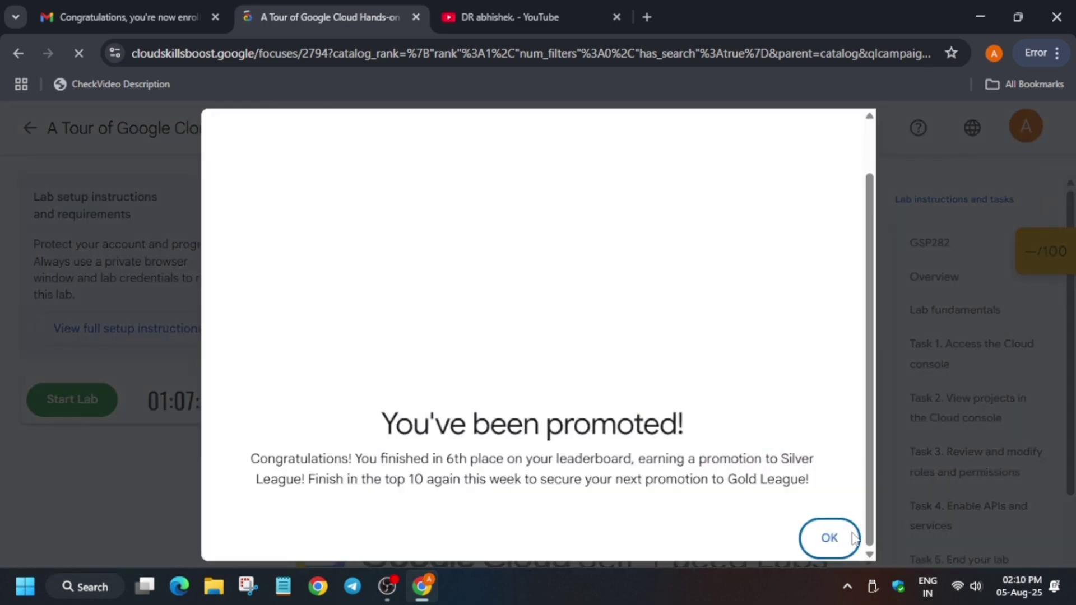
Step: Dismiss the promotion and expiring-credits notices and show the account's credit balance
click(837, 538)
click(622, 392)
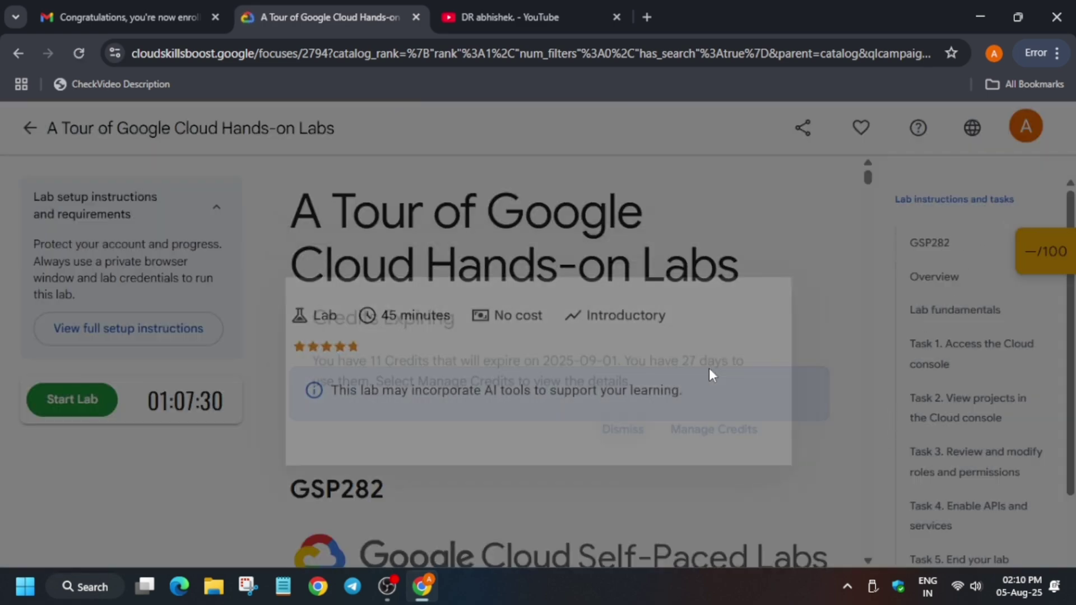
click(1036, 143)
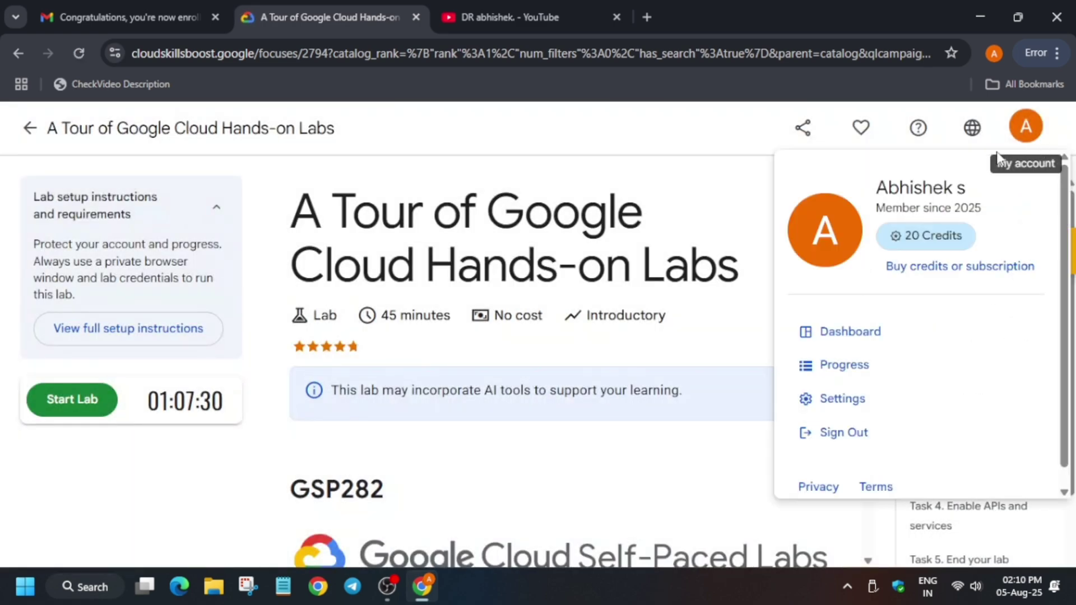
Step: Open the 20 Credits page in a new tab, then return to the lab page
right_click(913, 245)
key(Escape)
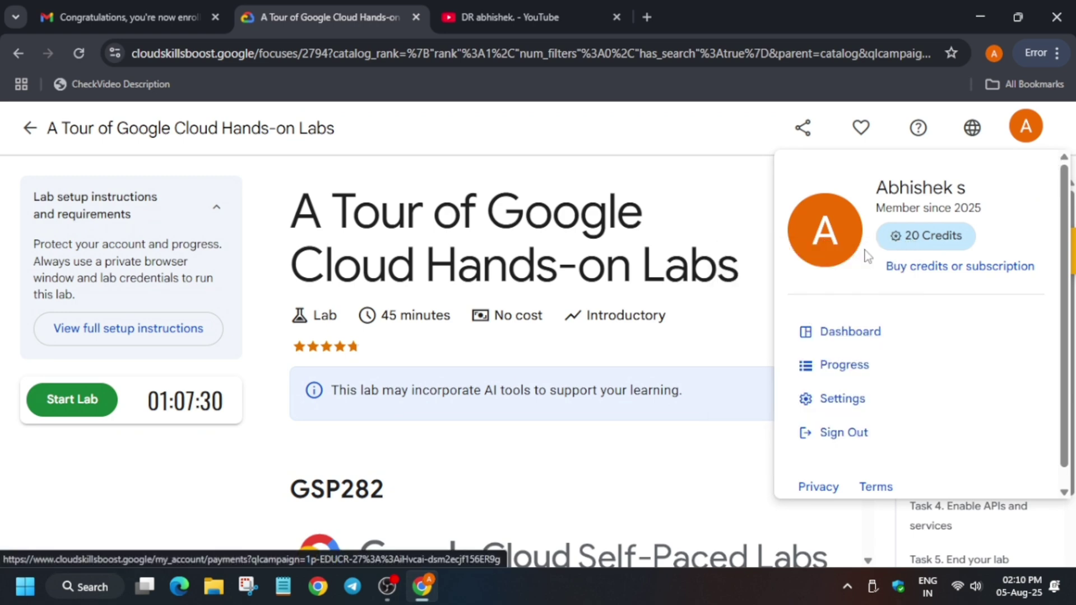
right_click(916, 237)
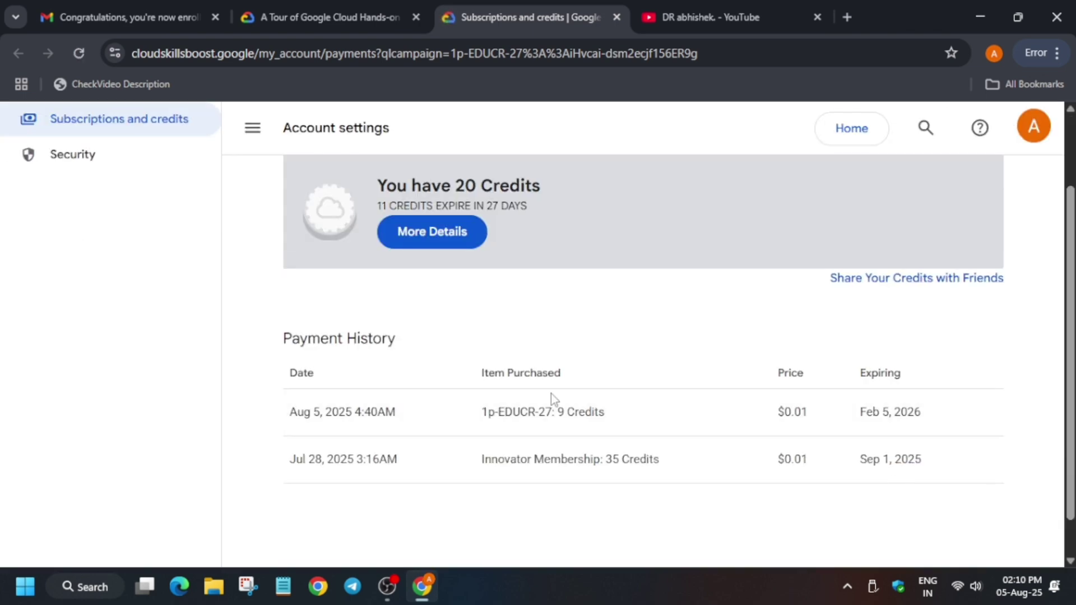
click(353, 17)
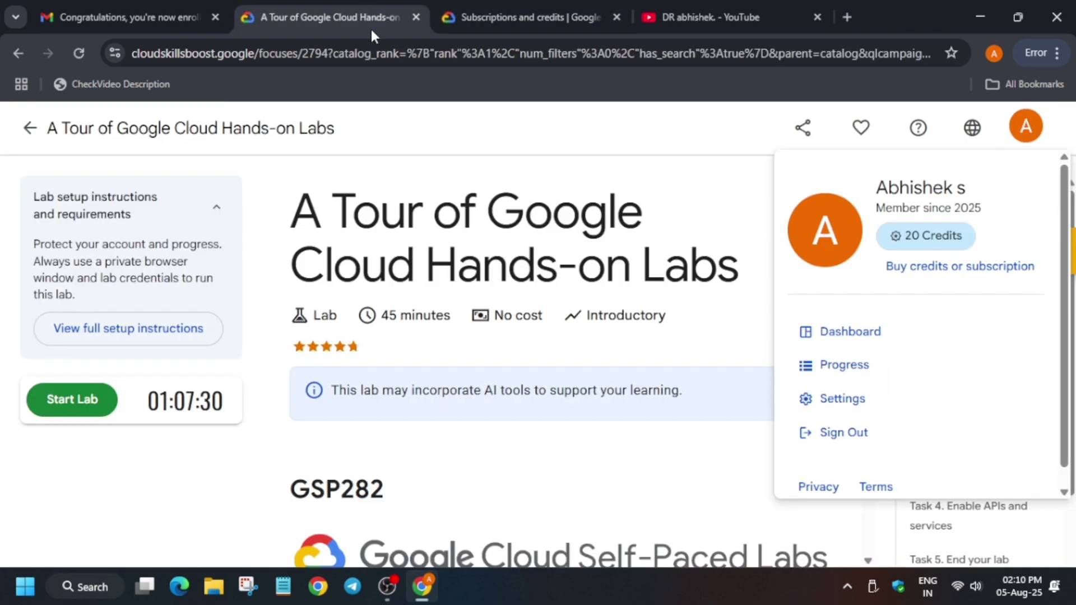
key(Escape)
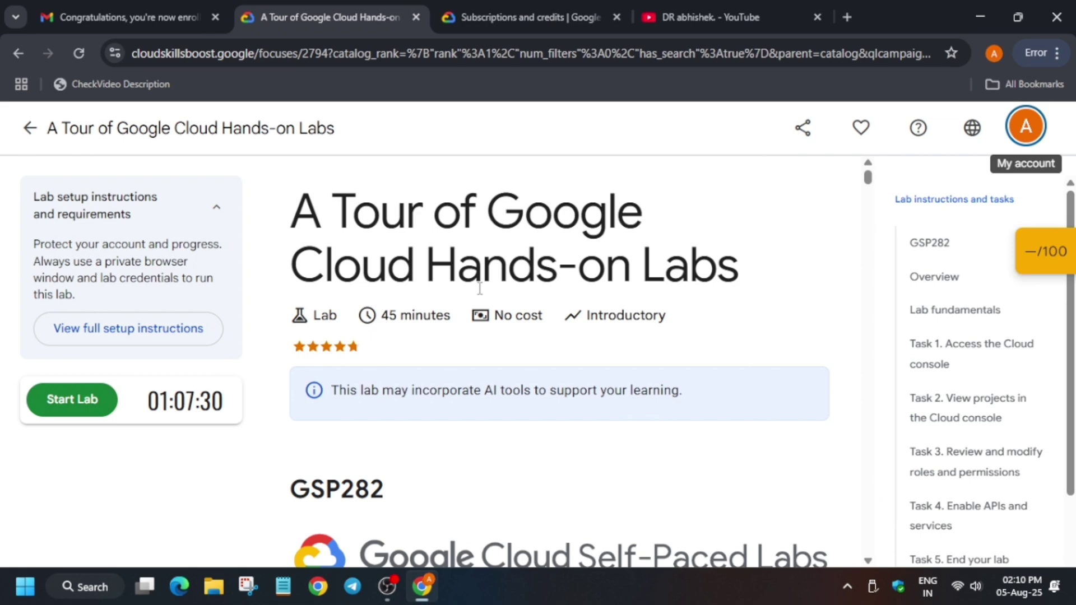
Step: Collapse the lab setup instructions, start the lab, and jump to the Task 1 instructions
click(217, 208)
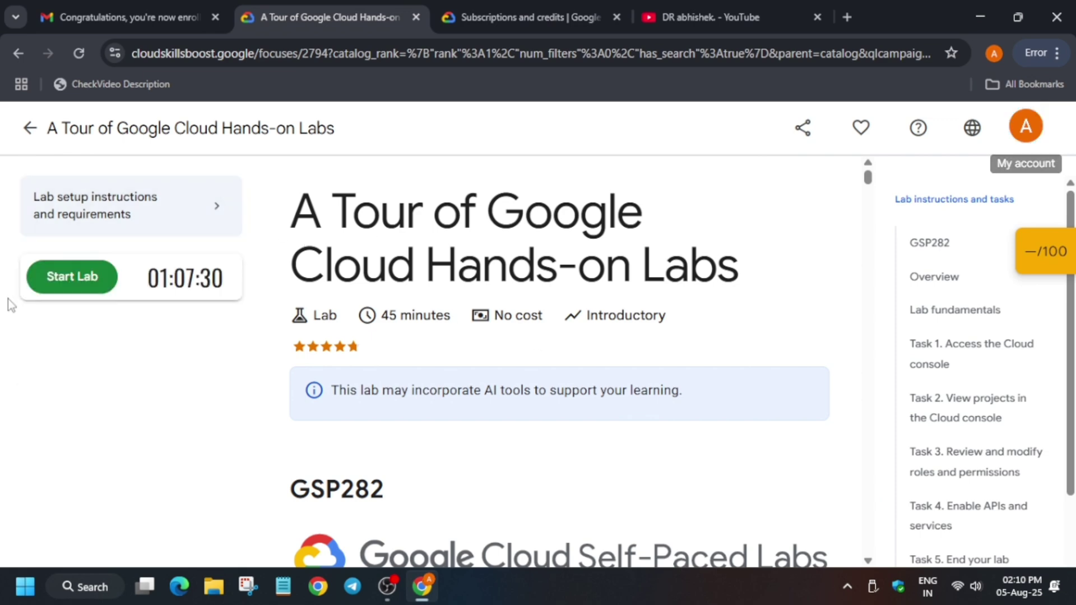
click(75, 278)
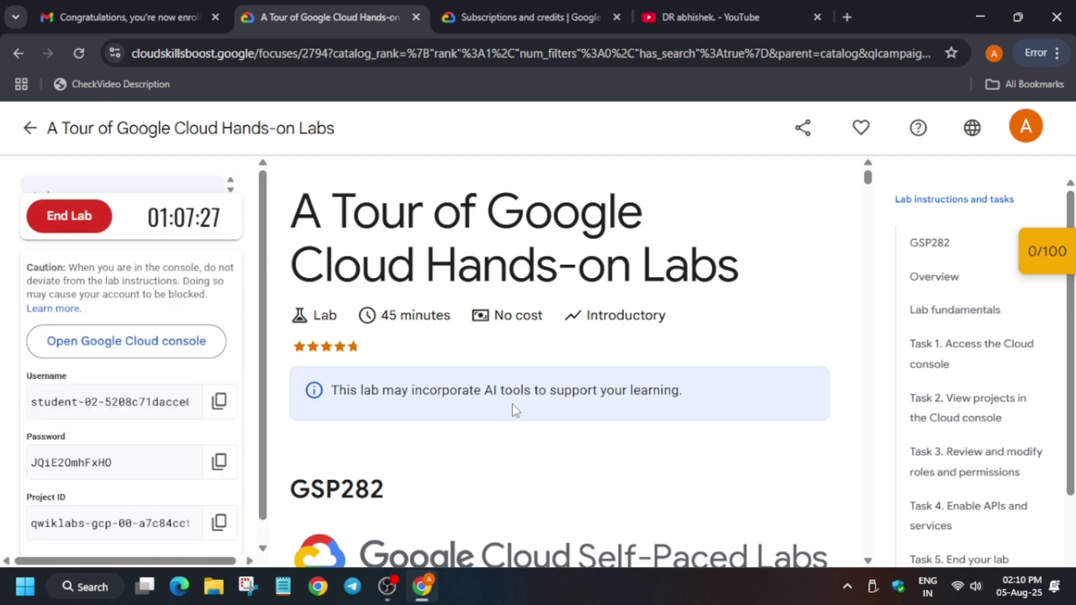
click(915, 366)
scroll(806, 404, down, 2)
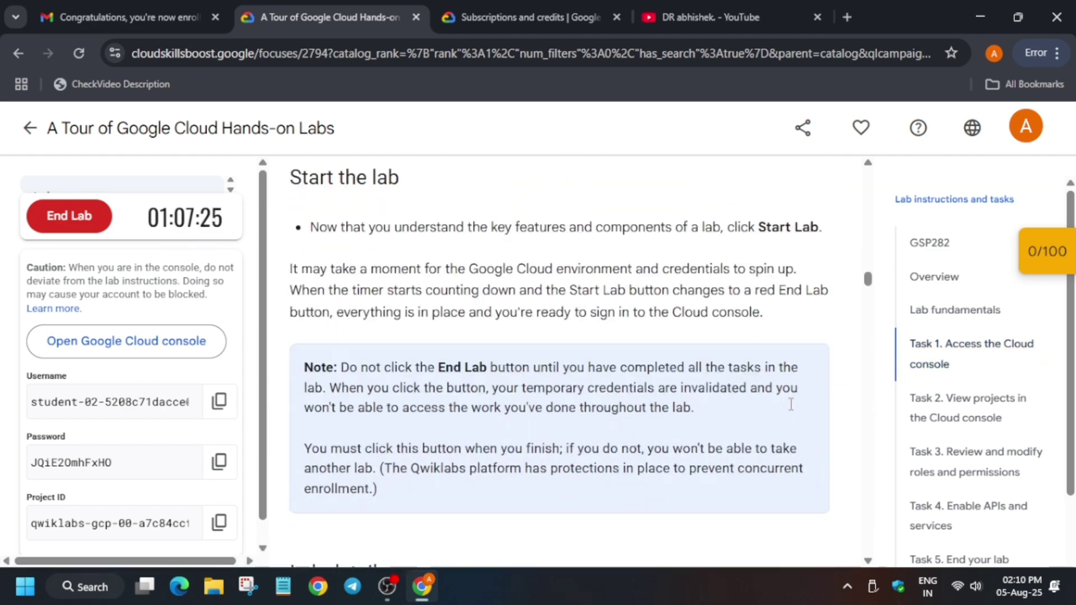
scroll(800, 408, down, 4)
scroll(789, 410, down, 1)
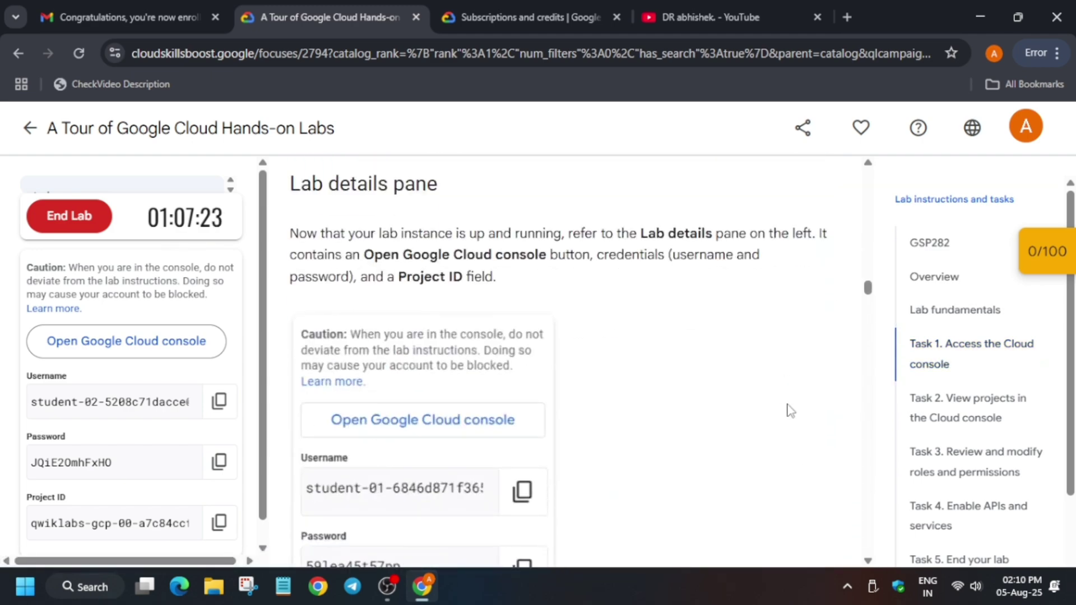
scroll(790, 410, up, 3)
scroll(790, 410, up, 1)
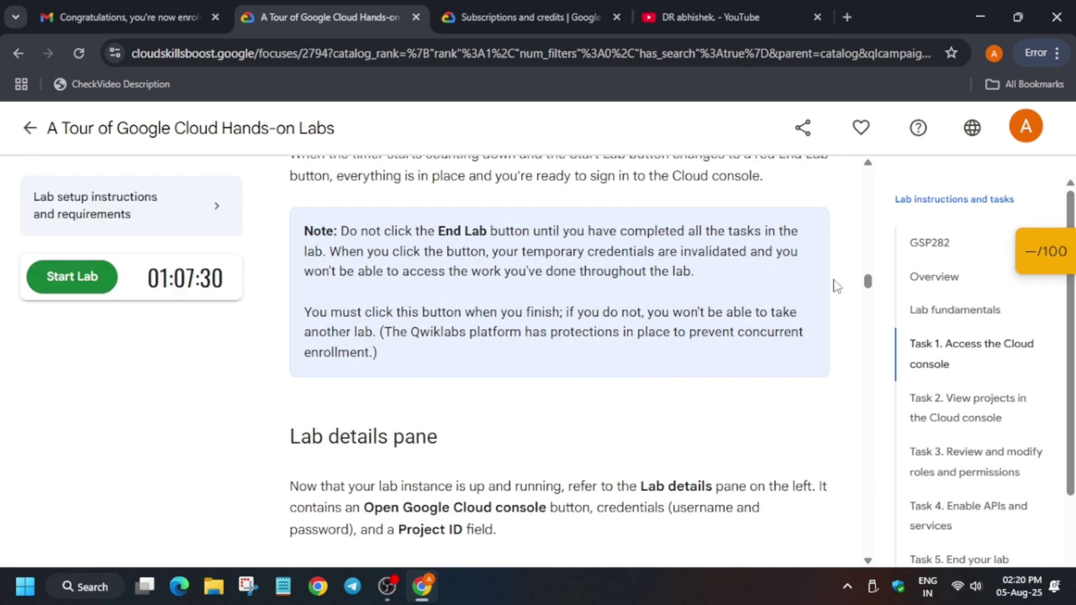
Step: Open Subscriptions and credits from the avatar menu and reload it to show 620 credits
click(1026, 126)
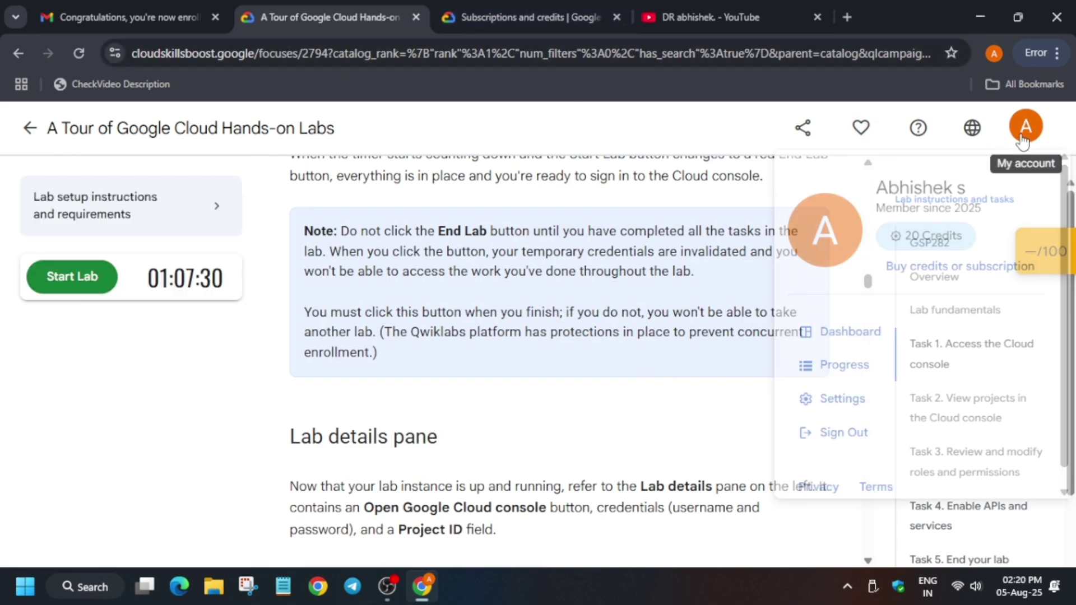
click(922, 245)
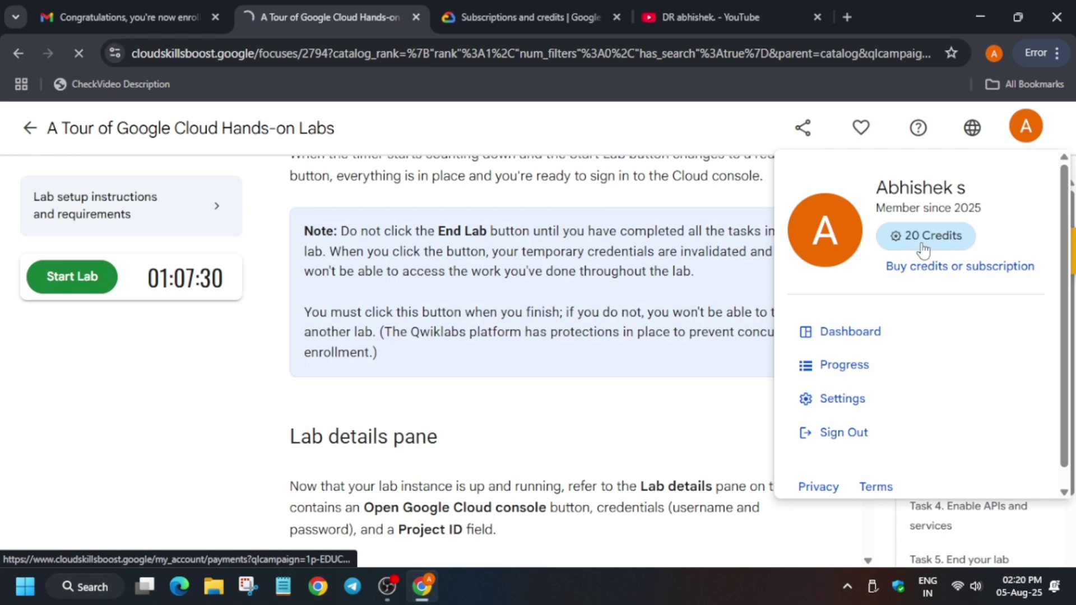
scroll(496, 389, down, 2)
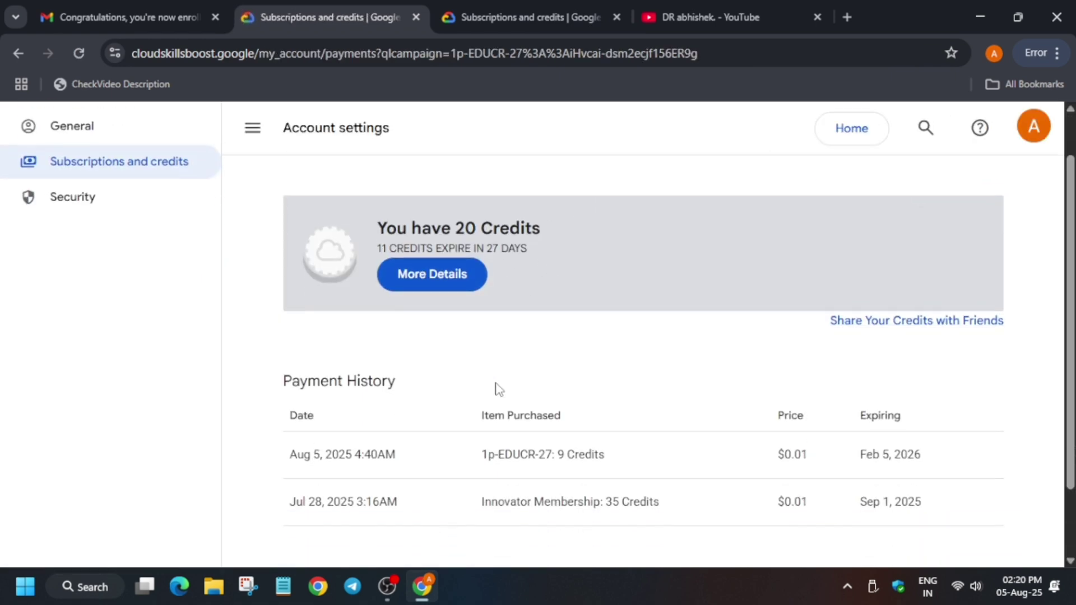
scroll(698, 363, up, 1)
scroll(698, 363, up, 1)
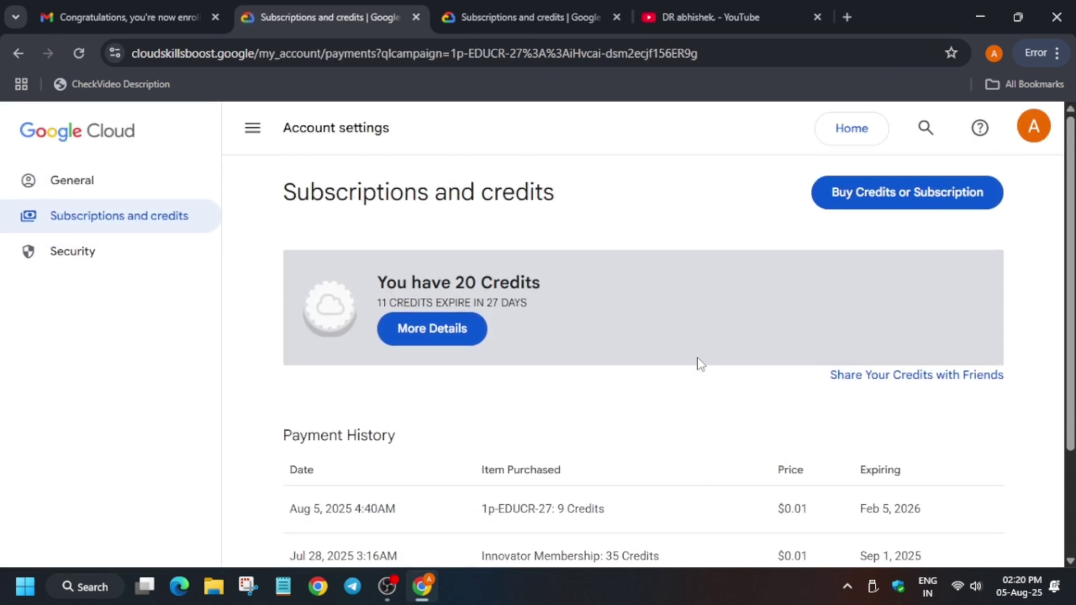
scroll(695, 364, down, 2)
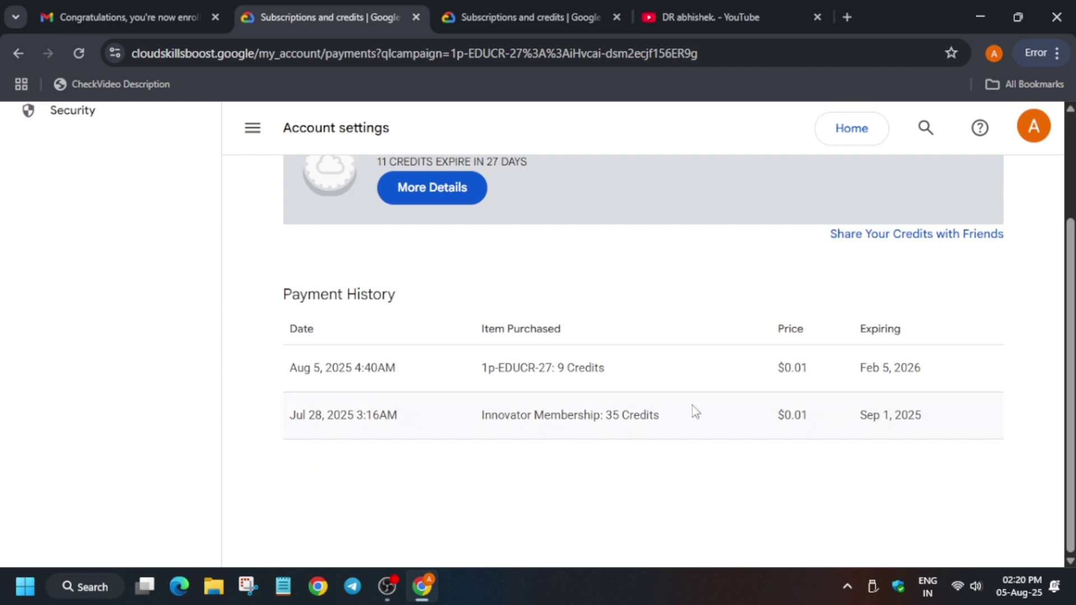
scroll(692, 405, up, 2)
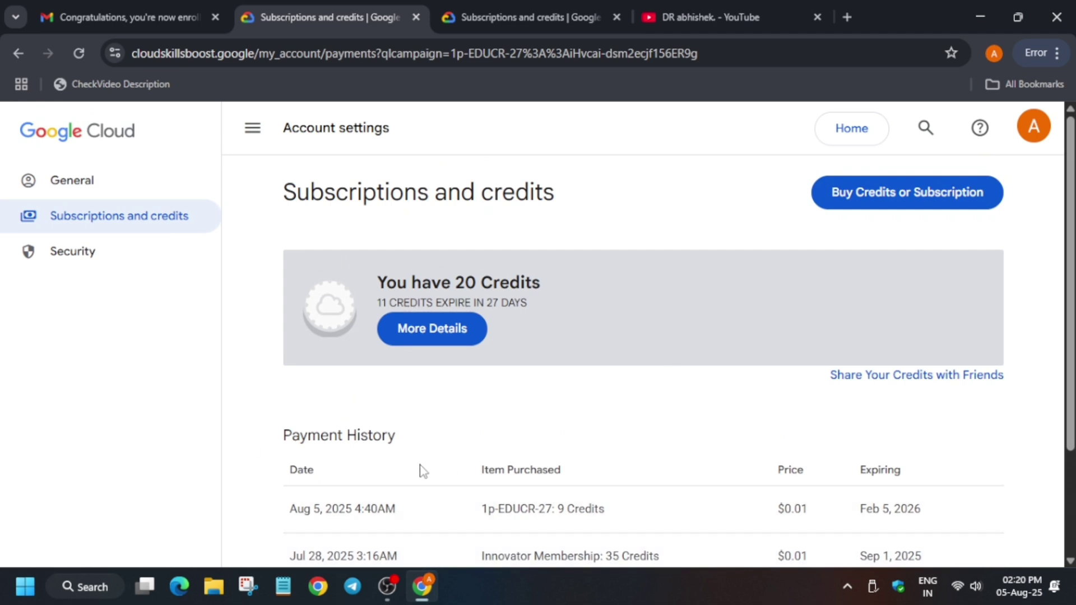
click(80, 54)
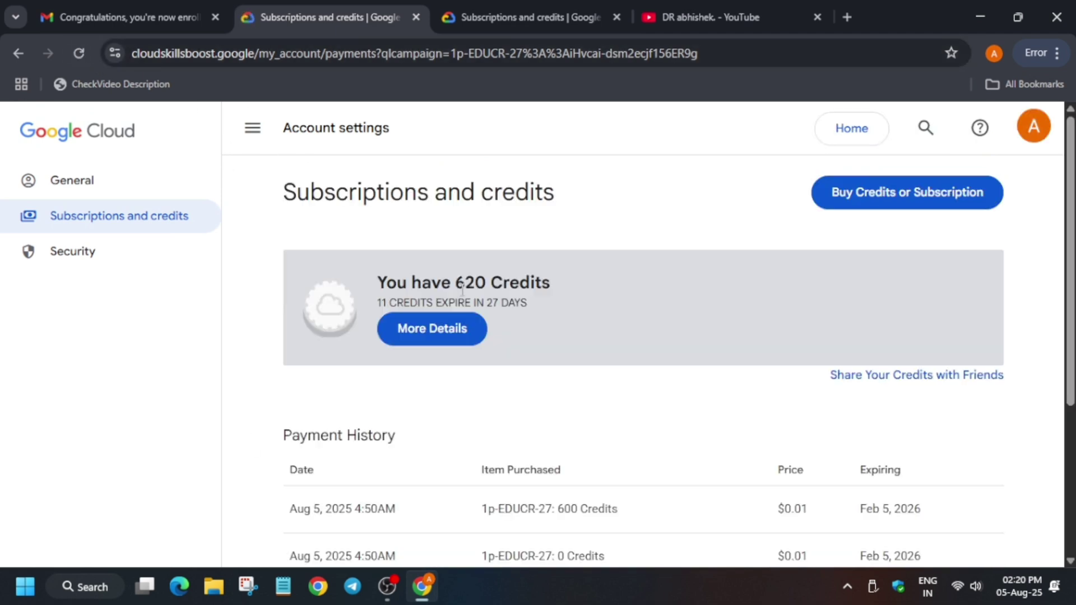
scroll(456, 342, down, 1)
scroll(462, 241, down, 1)
scroll(463, 272, up, 2)
scroll(697, 389, down, 1)
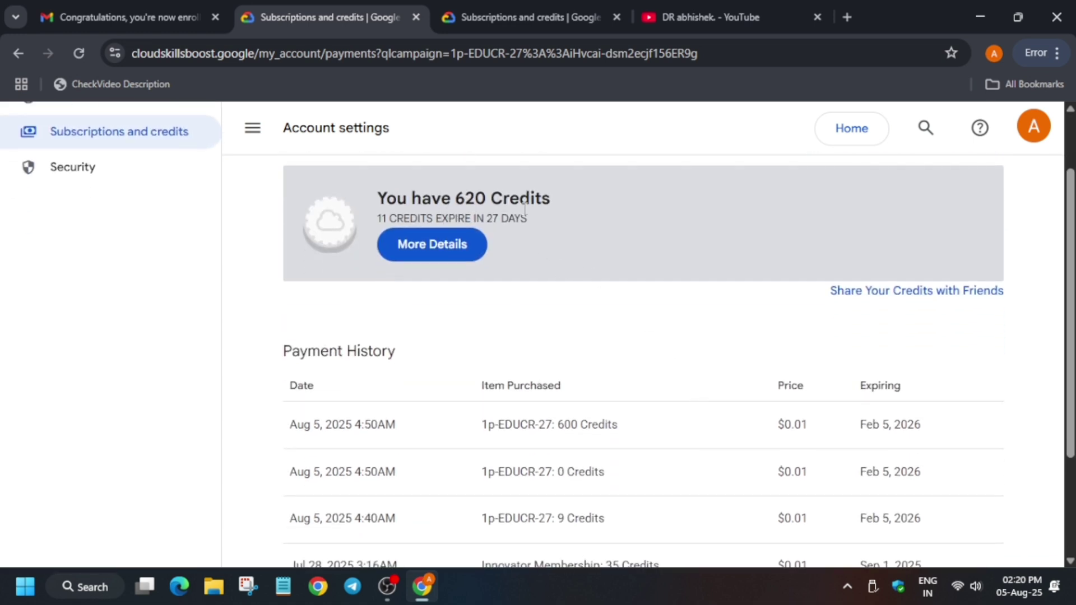
scroll(533, 560, down, 2)
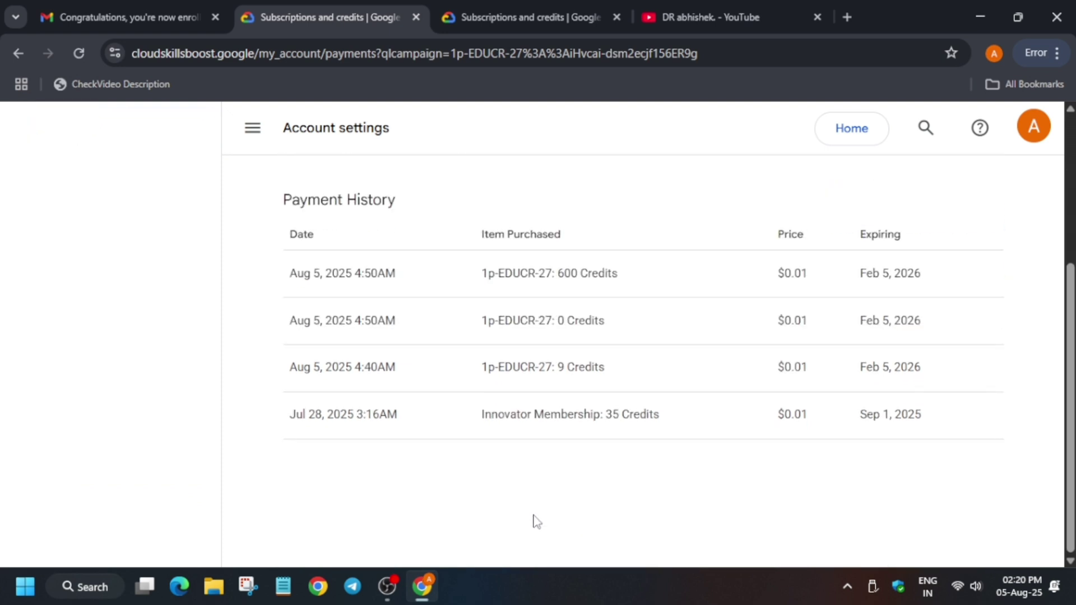
scroll(680, 442, up, 1)
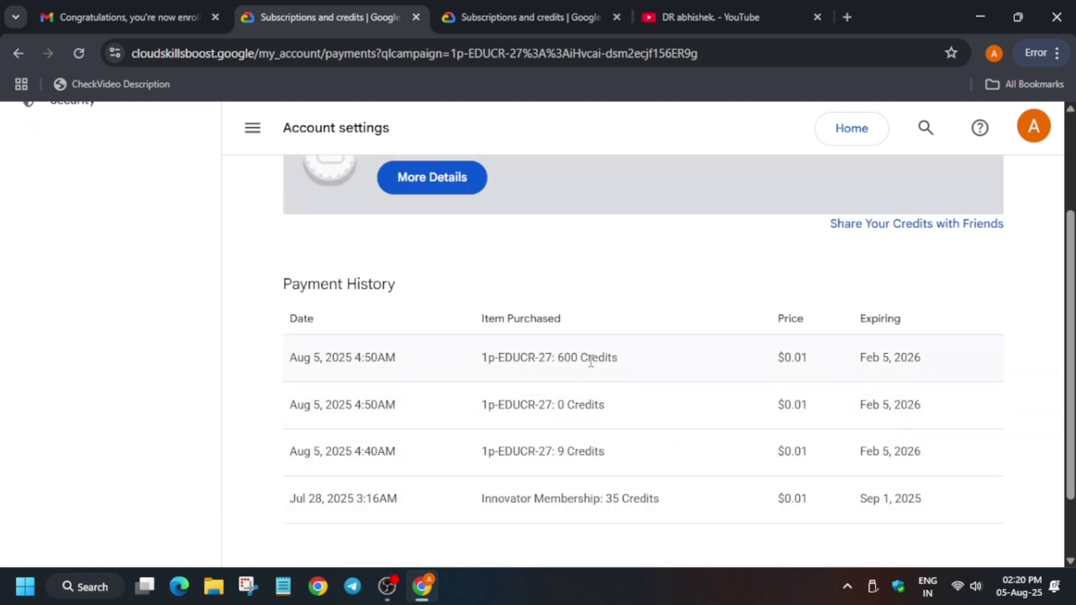
Step: Search the YouTube channel's playlists for 'preassment skill' and open Pre-Assessment Lab Solutions
click(751, 7)
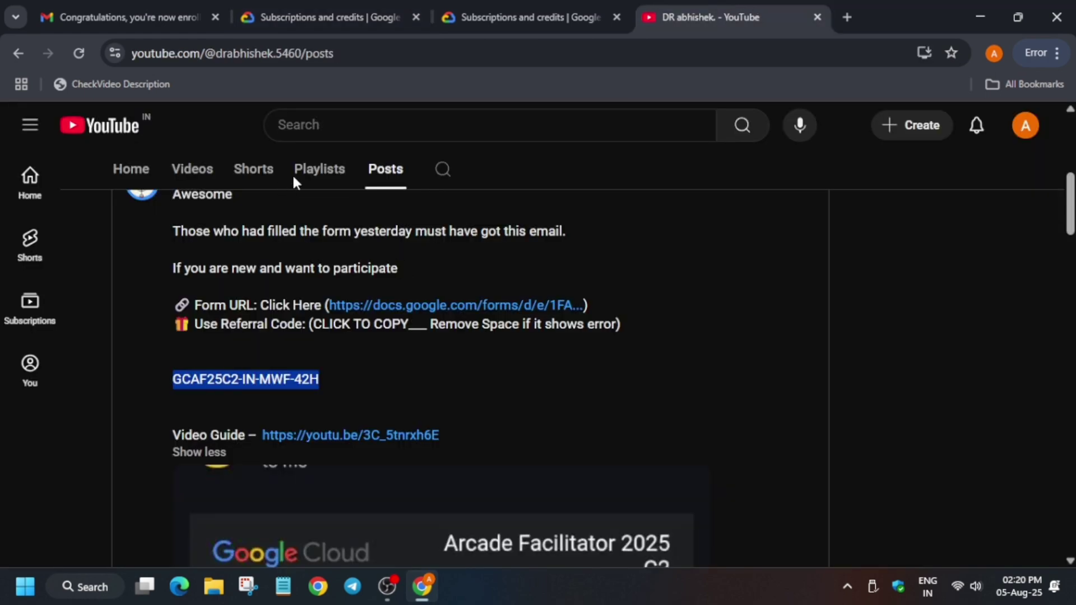
click(318, 172)
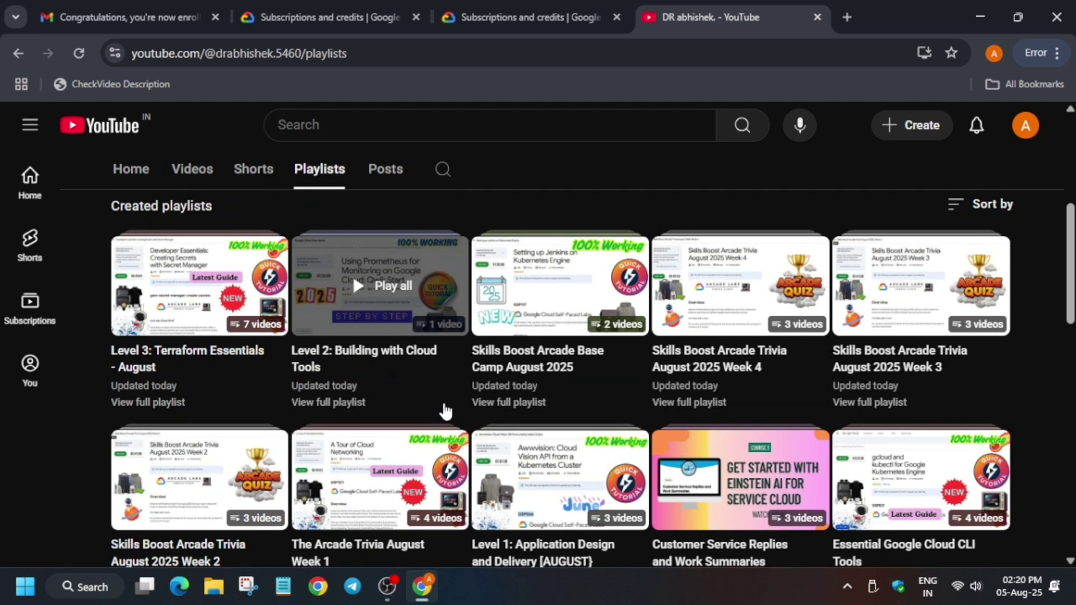
click(448, 179)
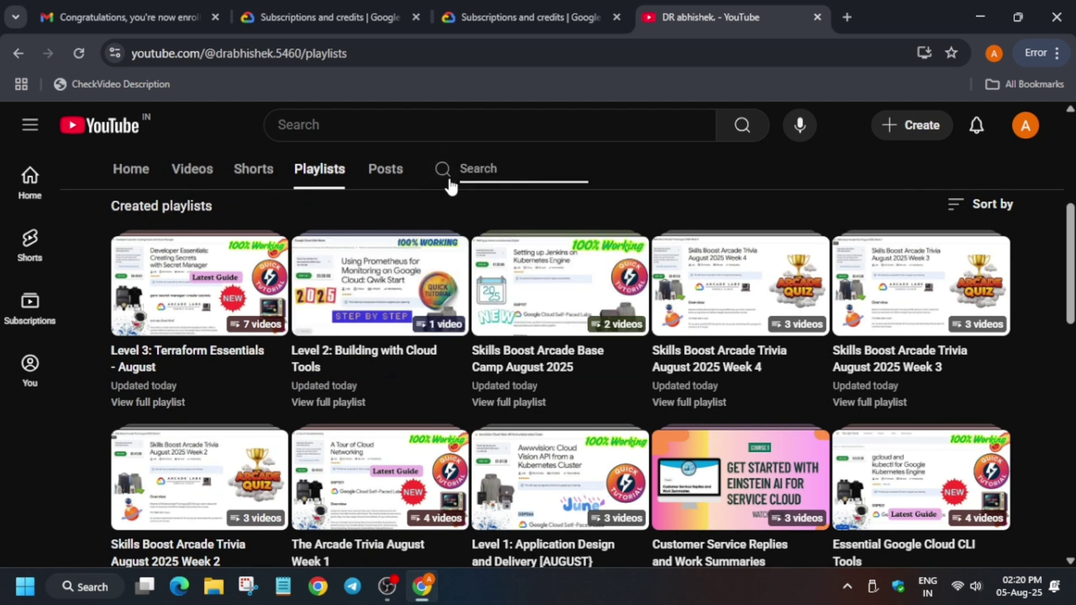
text(prea)
text(ssment s)
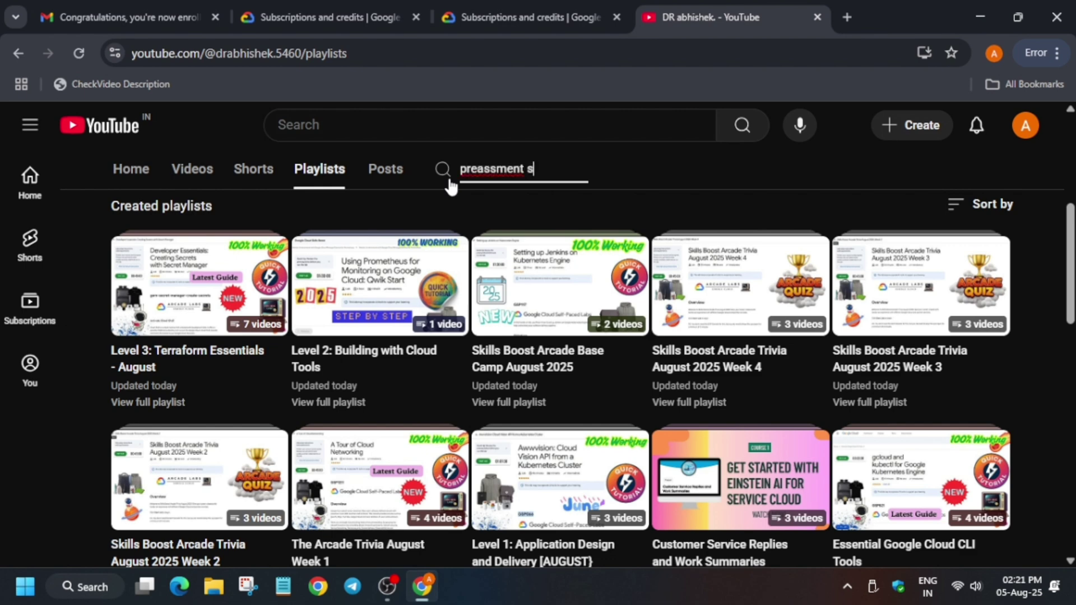
text(kill)
key(Return)
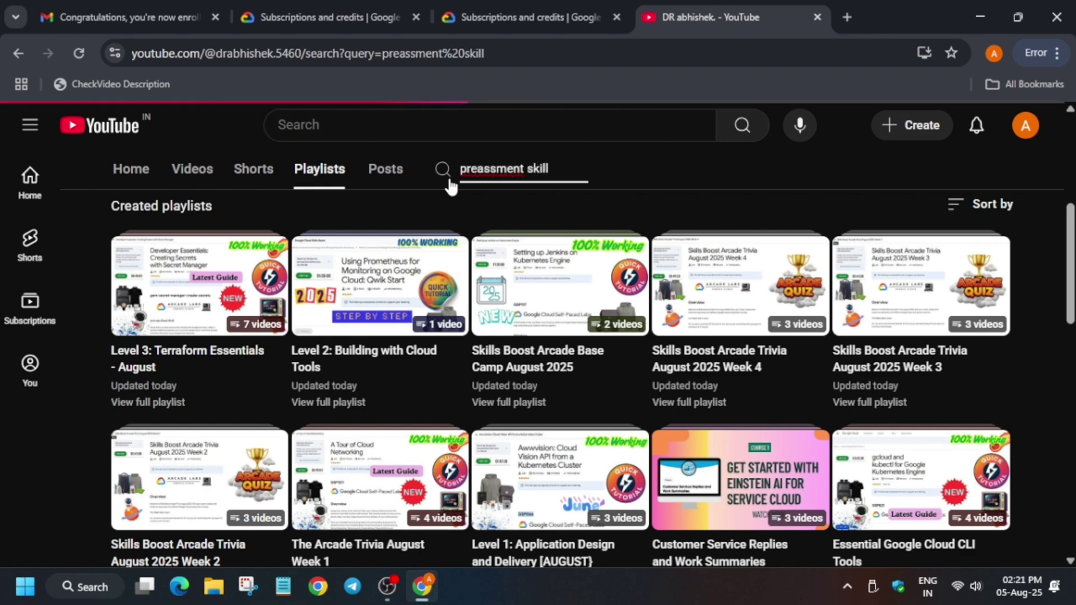
scroll(519, 303, down, 3)
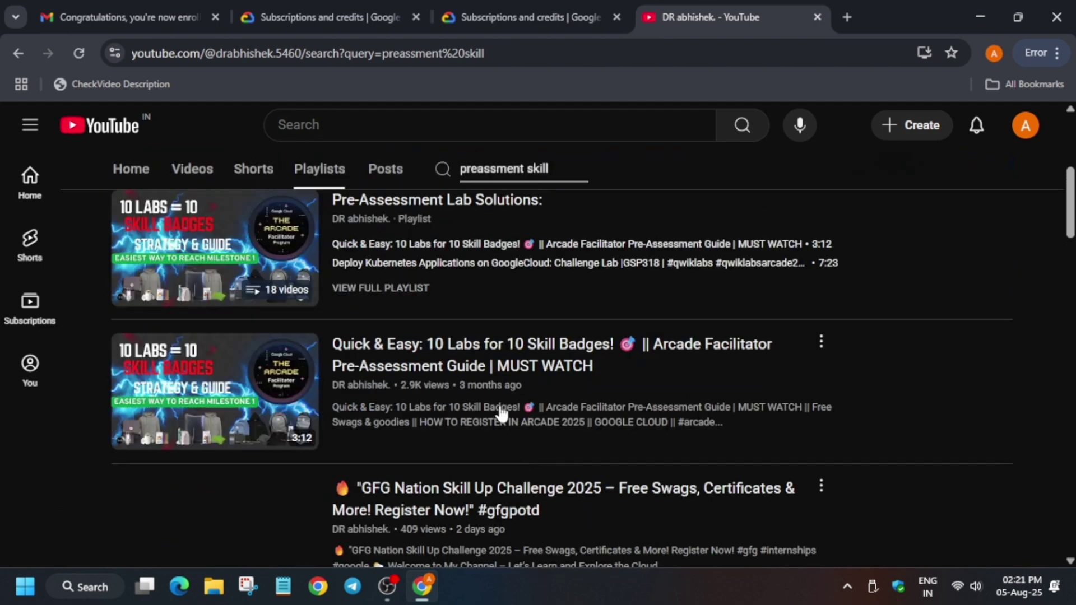
click(383, 289)
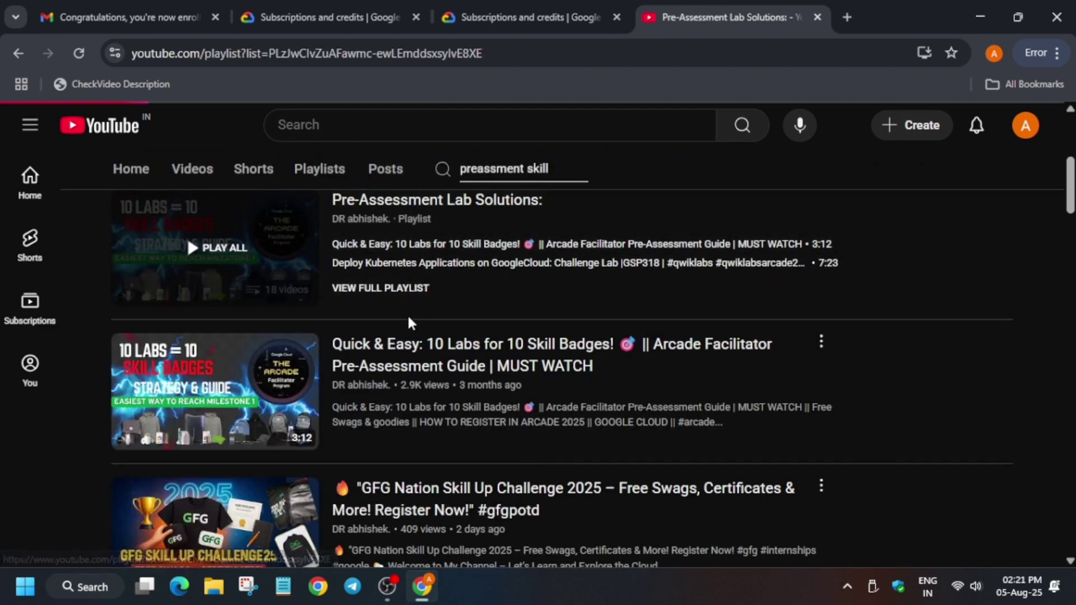